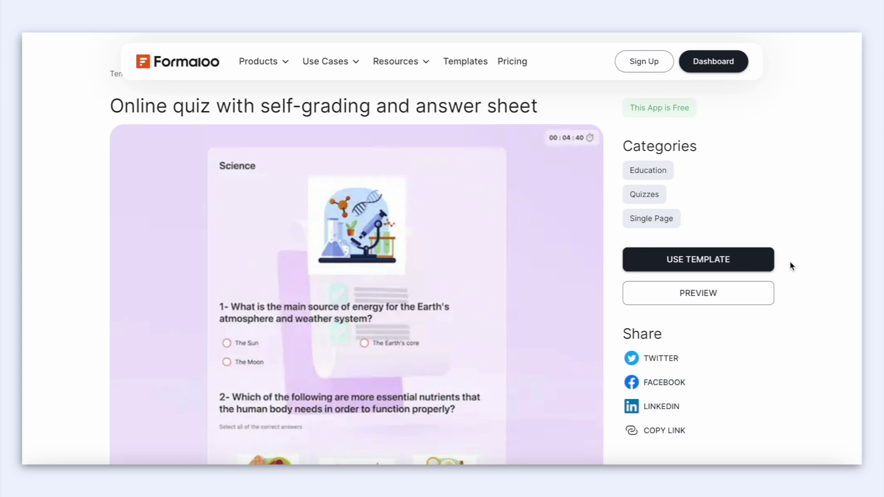
- Create a form from the online quiz template and look through the field types available in the editor
click(730, 265)
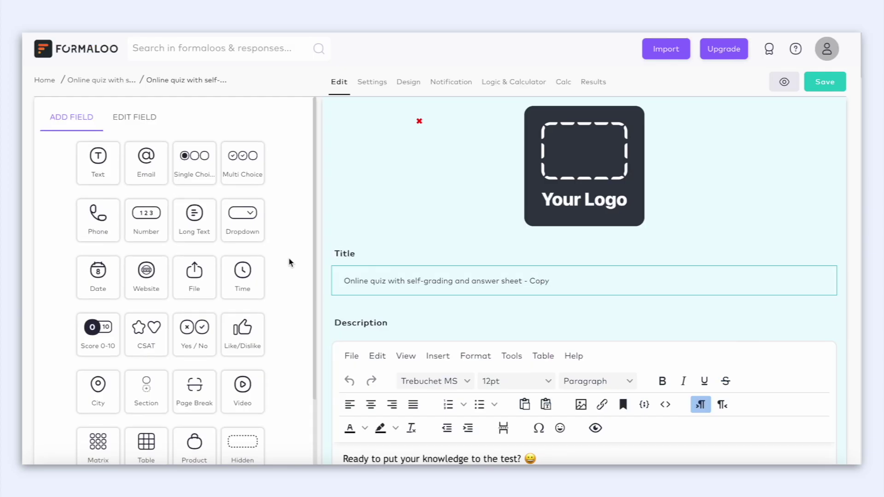
scroll(290, 260, down, 3)
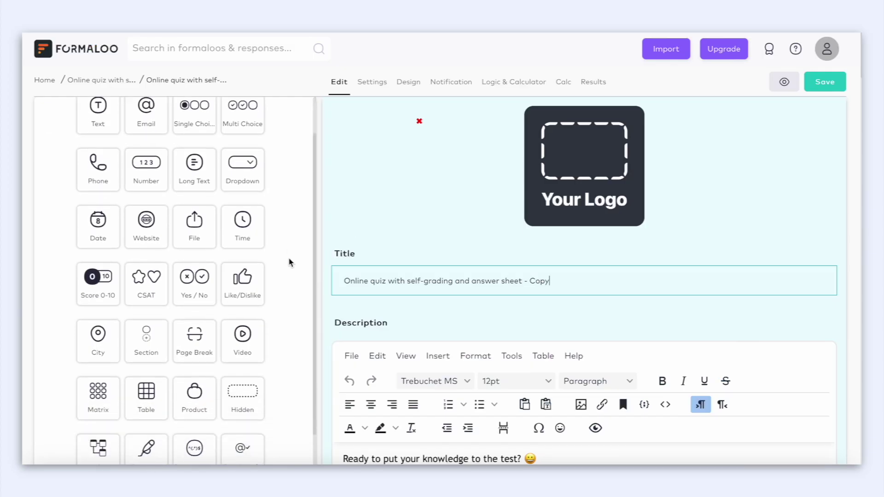
scroll(290, 261, down, 2)
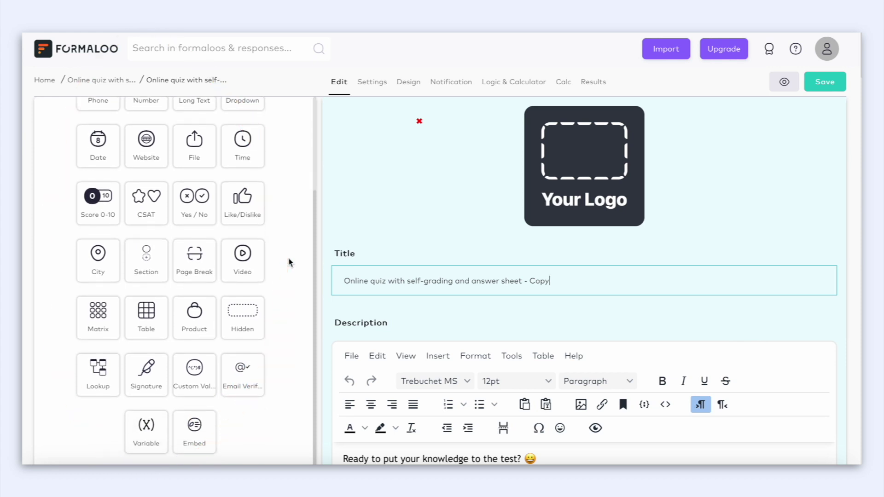
scroll(382, 286, down, 10)
- Place the email verification field between Full name and Student ID, and try to remove it
drag(383, 286, 382, 194)
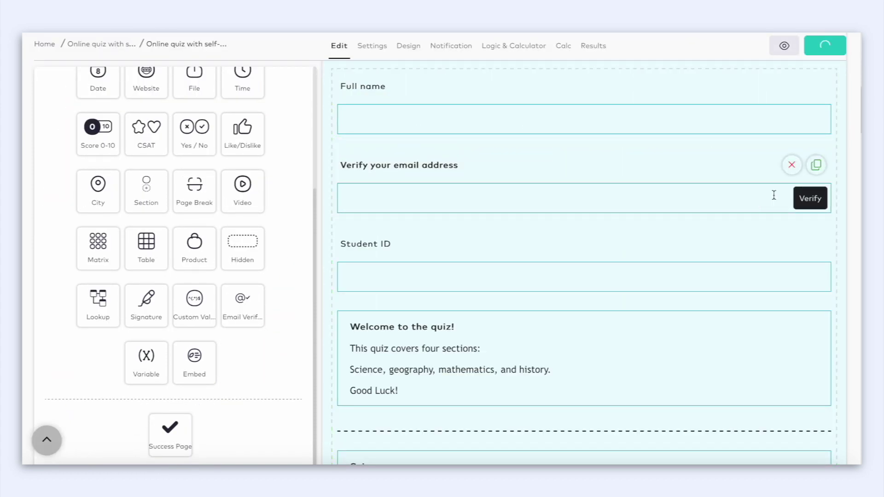
click(784, 167)
click(594, 189)
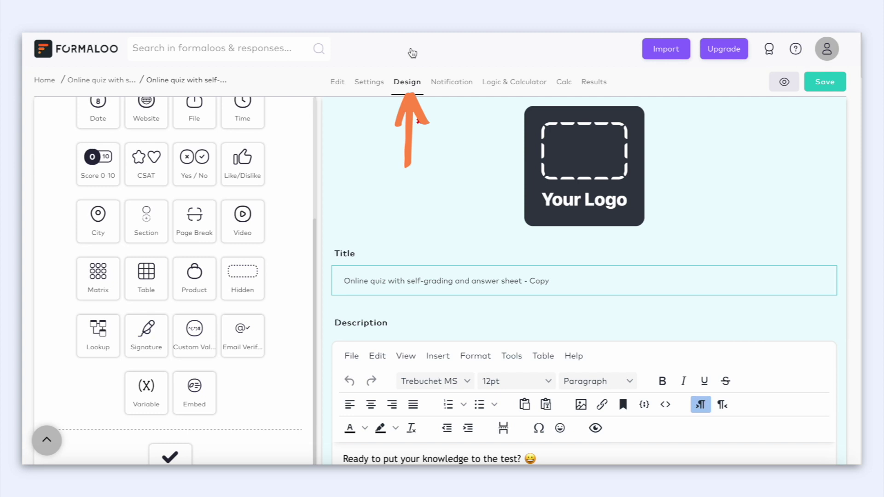
- Examine the quiz's design settings, including colour themes, background image and type, and the customizable content texts
scroll(253, 252, down, 10)
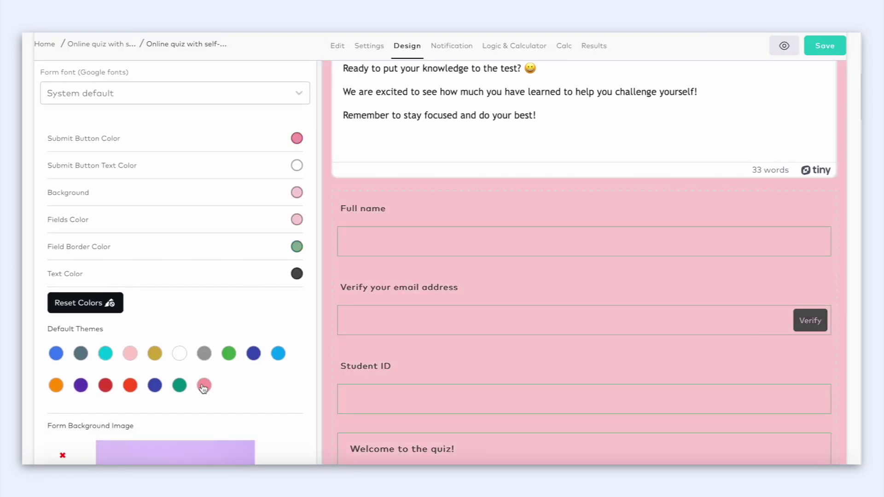
scroll(202, 384, down, 4)
scroll(201, 386, down, 4)
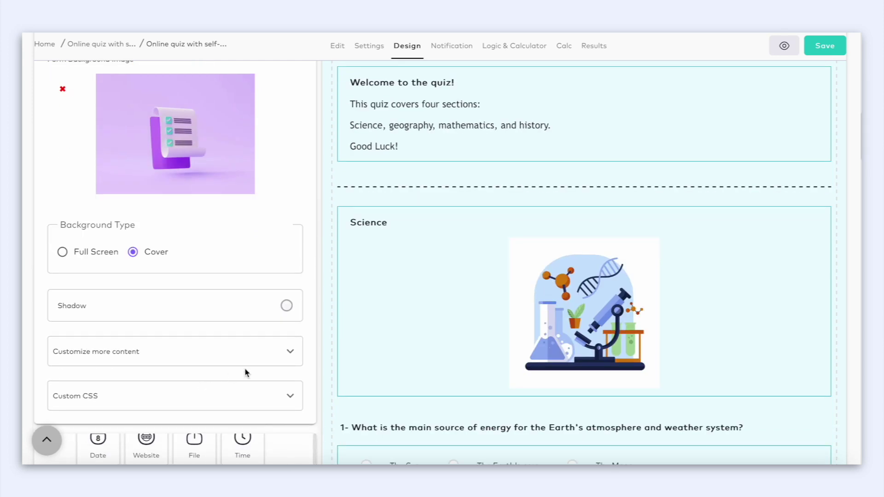
click(288, 353)
scroll(290, 357, down, 1)
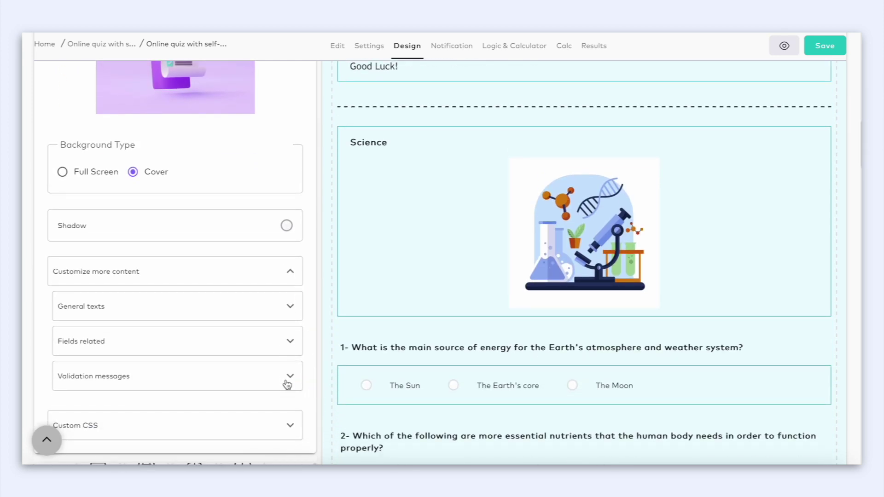
- Review the advanced logic rule for question 1, including its condition field and target score variable choices, and close the rules without saving
click(510, 54)
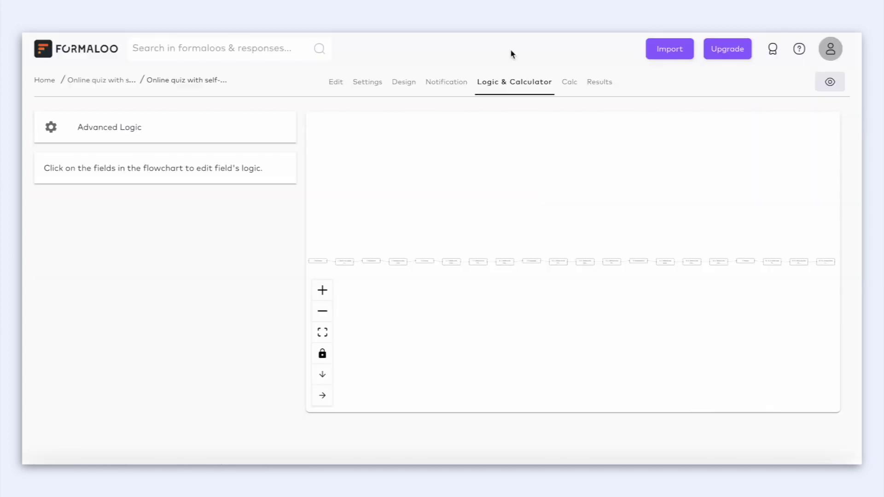
click(250, 139)
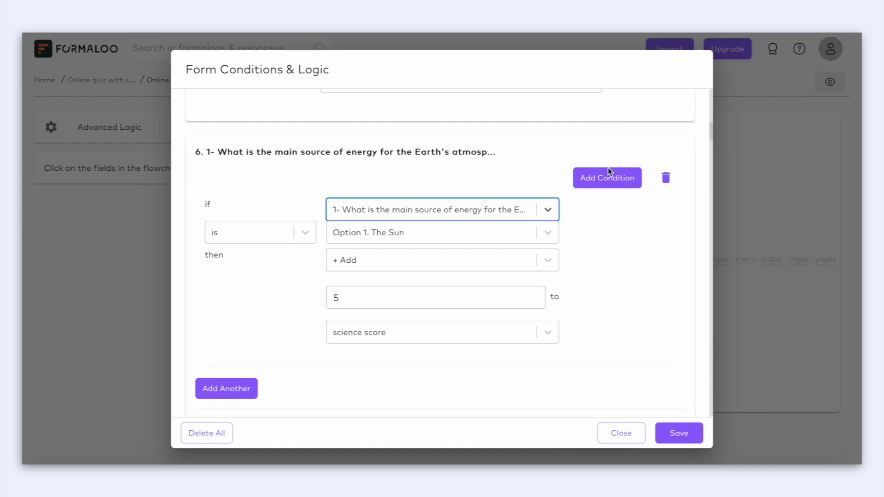
scroll(608, 174, down, 1)
click(550, 185)
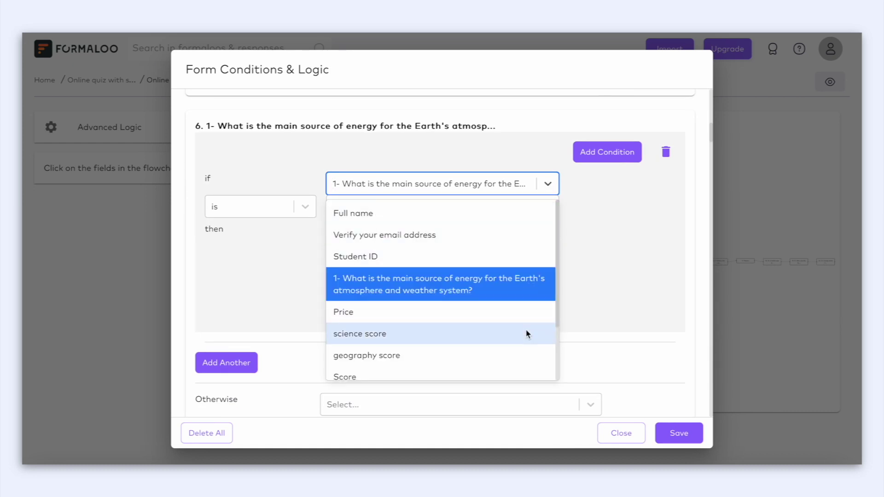
scroll(527, 333, down, 2)
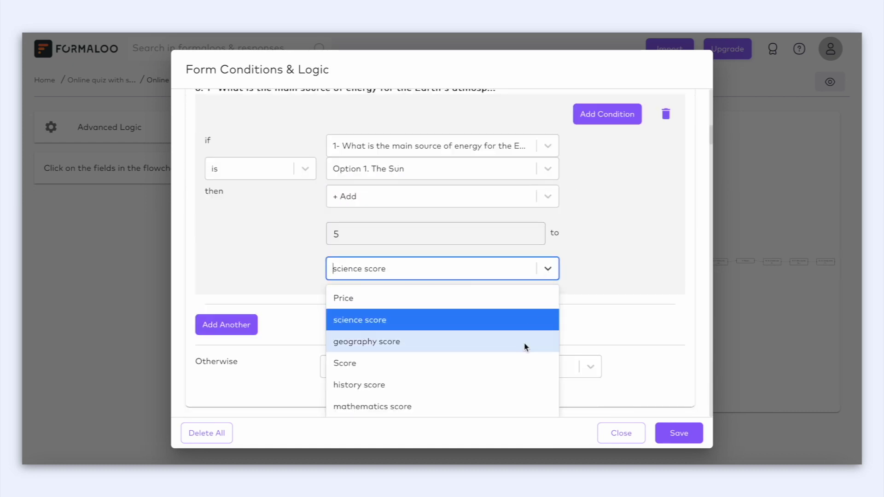
scroll(544, 387, down, 1)
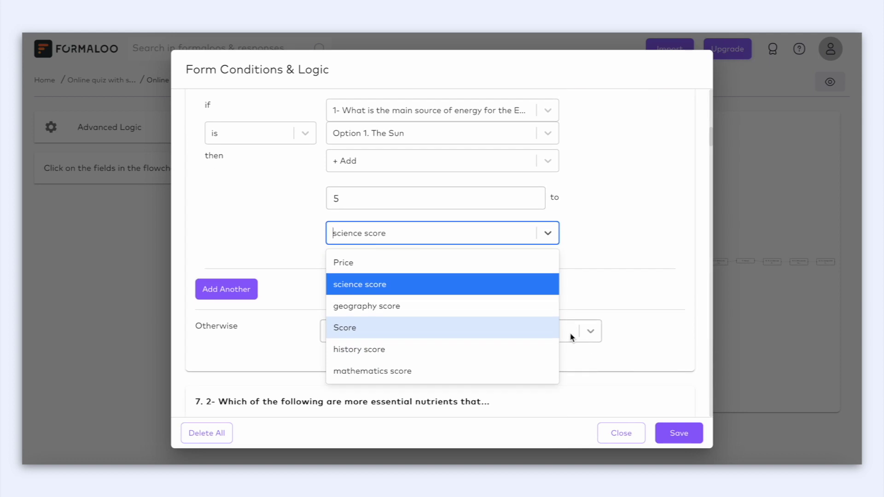
click(549, 236)
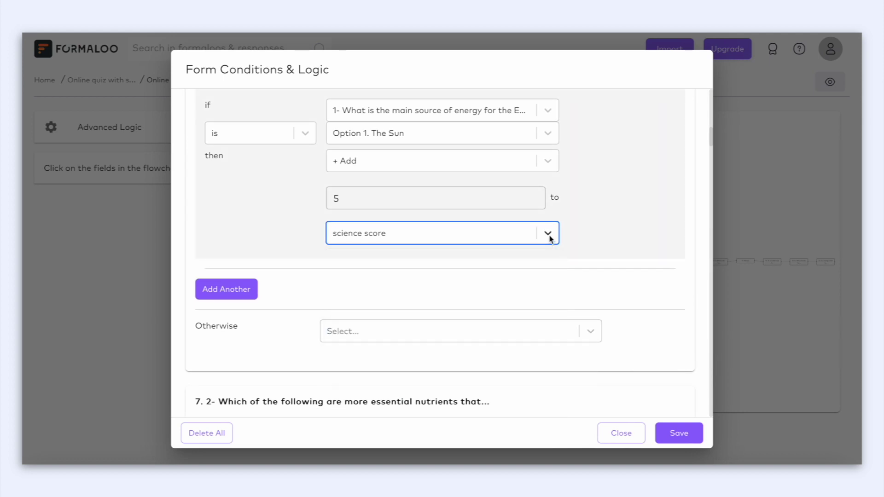
click(608, 435)
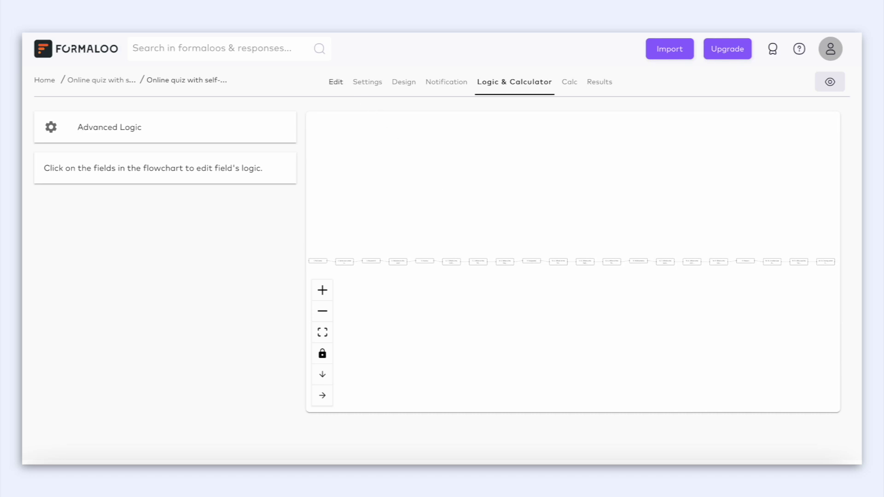
- Return to the form editor and inspect the settings of the science, geography, history and mathematics score variables
click(336, 82)
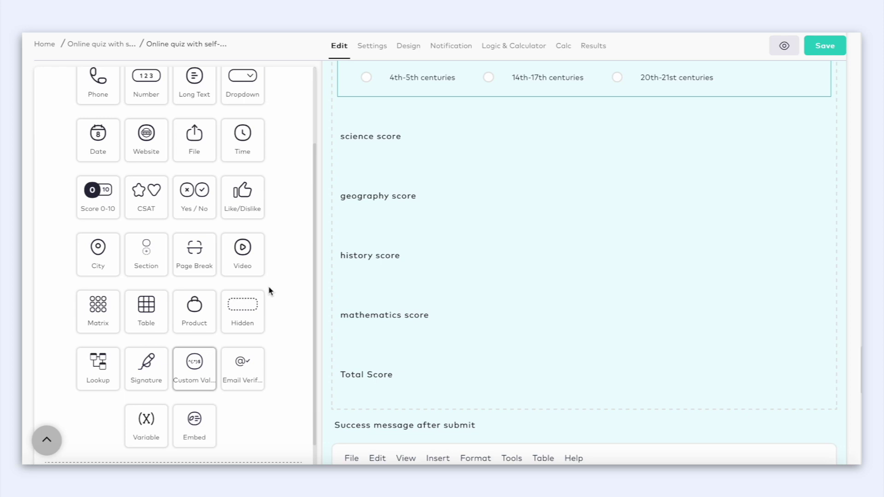
click(395, 148)
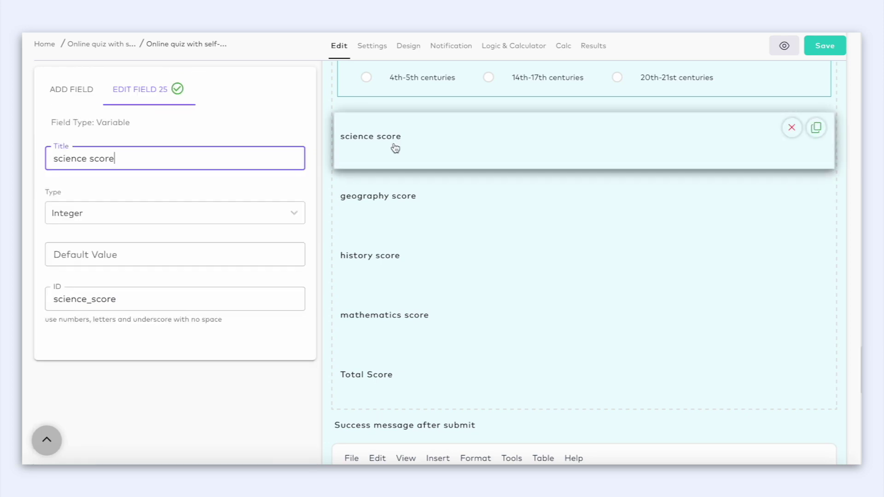
drag(133, 123, 94, 123)
click(180, 121)
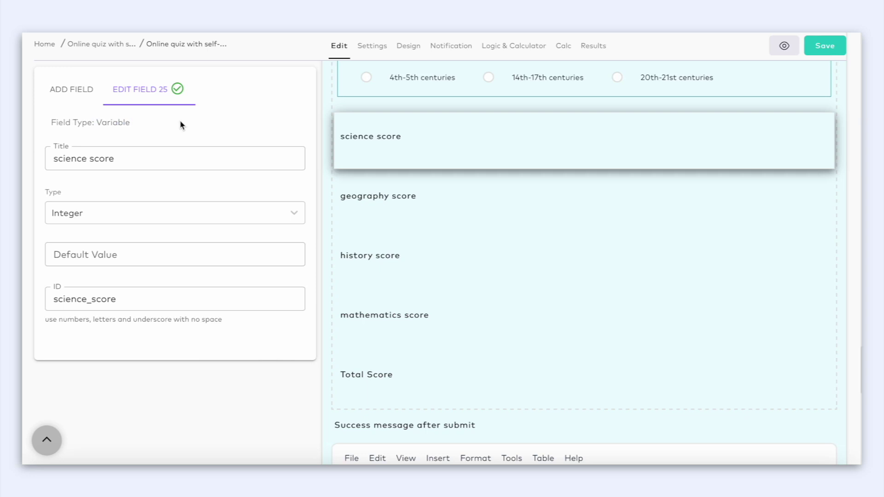
click(360, 196)
mouse_move(387, 248)
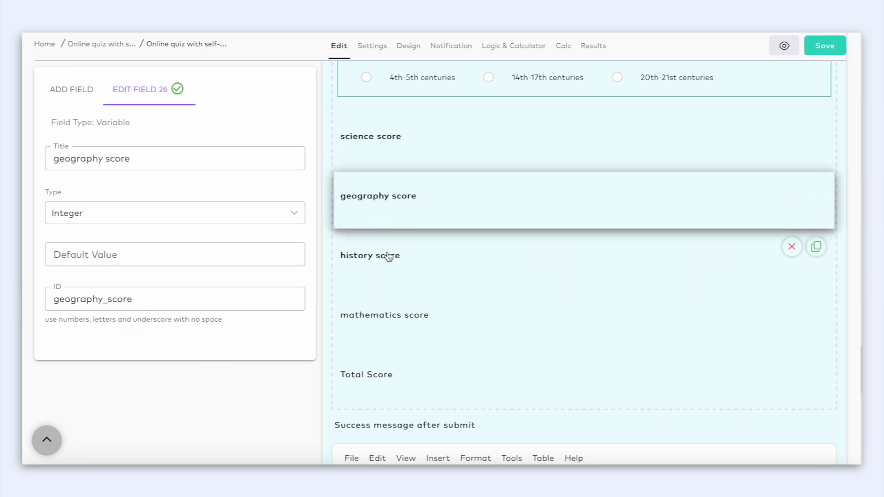
click(388, 257)
mouse_move(397, 317)
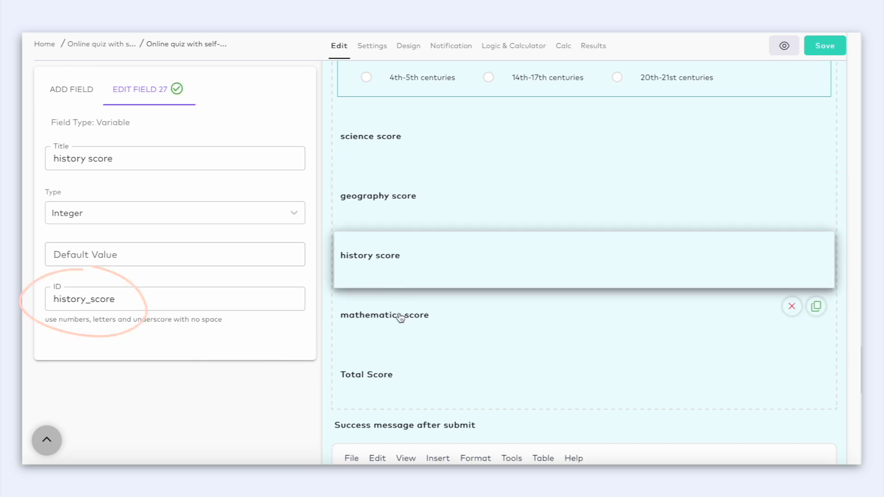
click(401, 320)
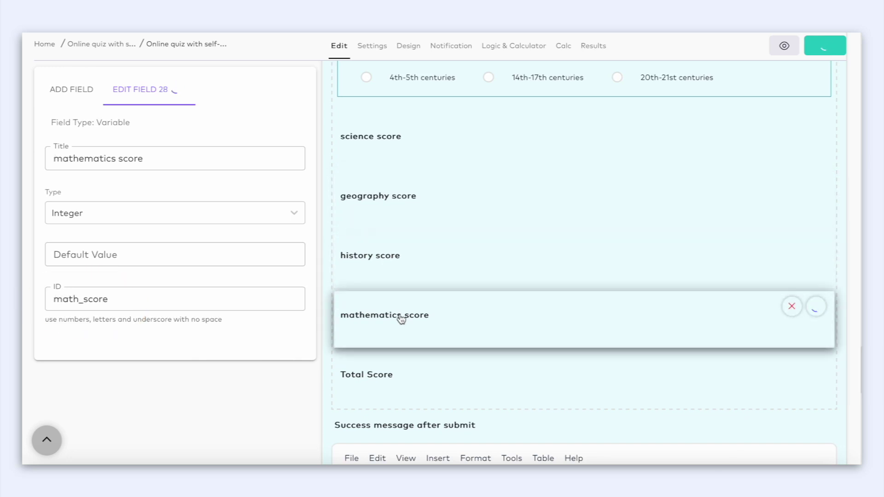
mouse_move(407, 368)
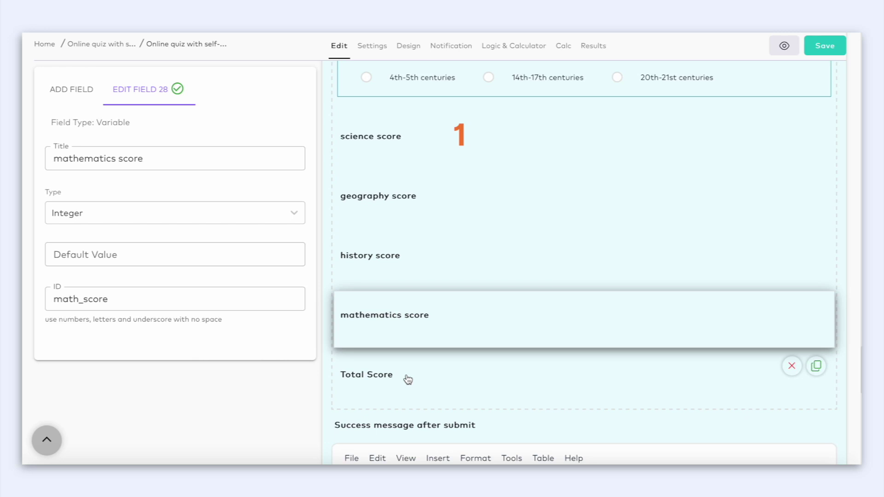
- Inspect the Total Score variable, keeping Formula as its type and checking the expression in its default value
click(408, 379)
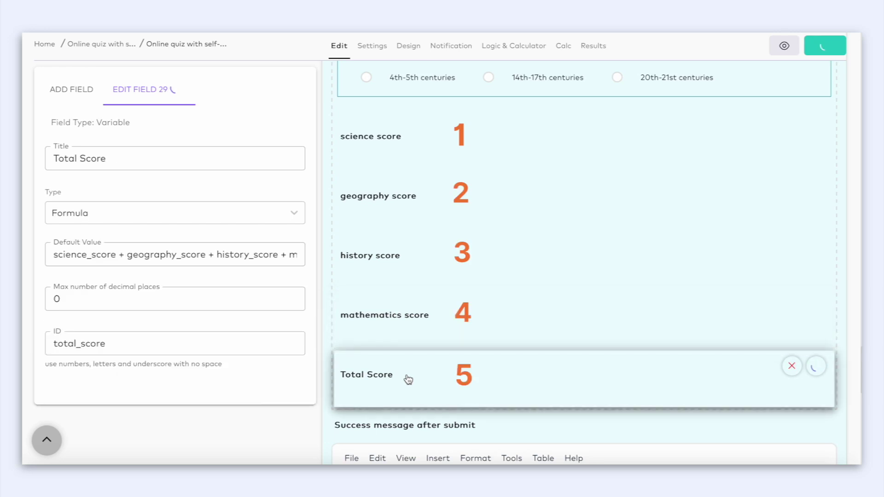
click(294, 216)
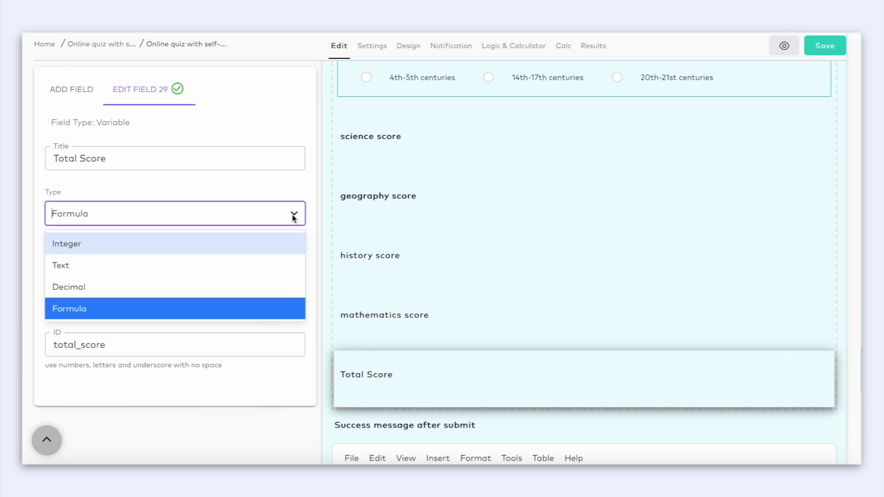
click(282, 315)
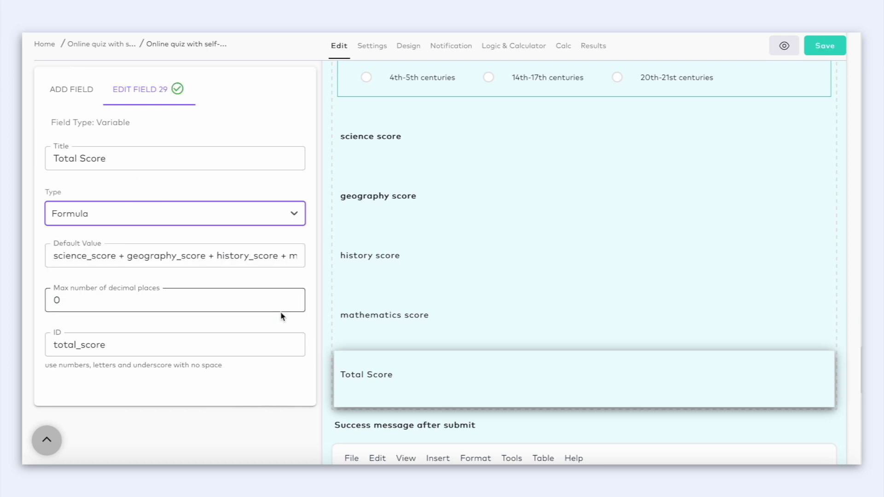
drag(54, 252, 324, 263)
click(297, 273)
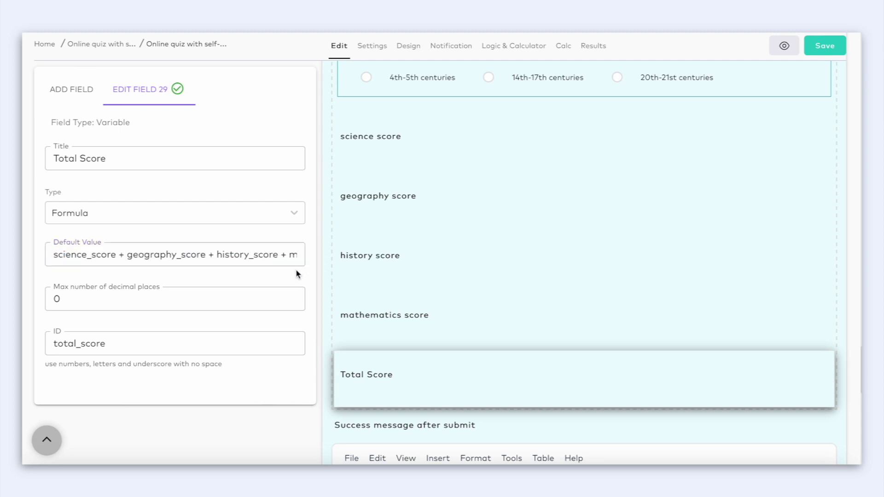
- Examine the success message after submit, highlighting the total score placeholder and the subject score placeholders in its table
scroll(401, 312, down, 5)
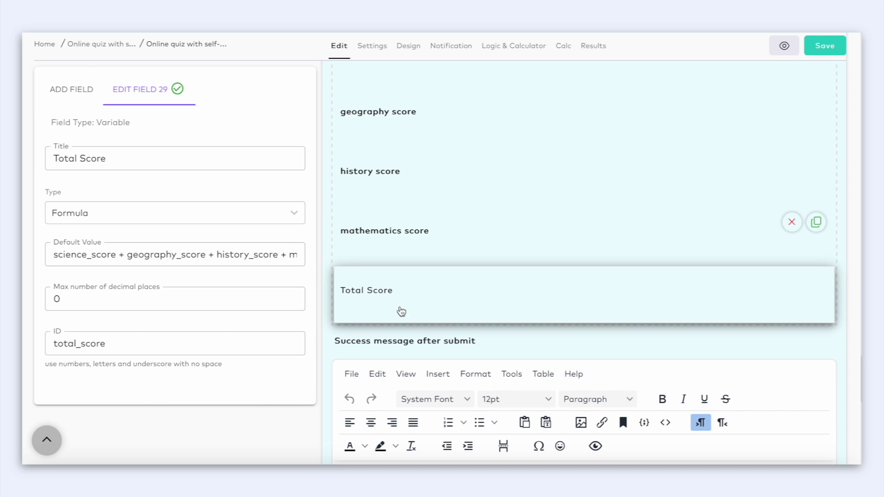
scroll(401, 311, down, 2)
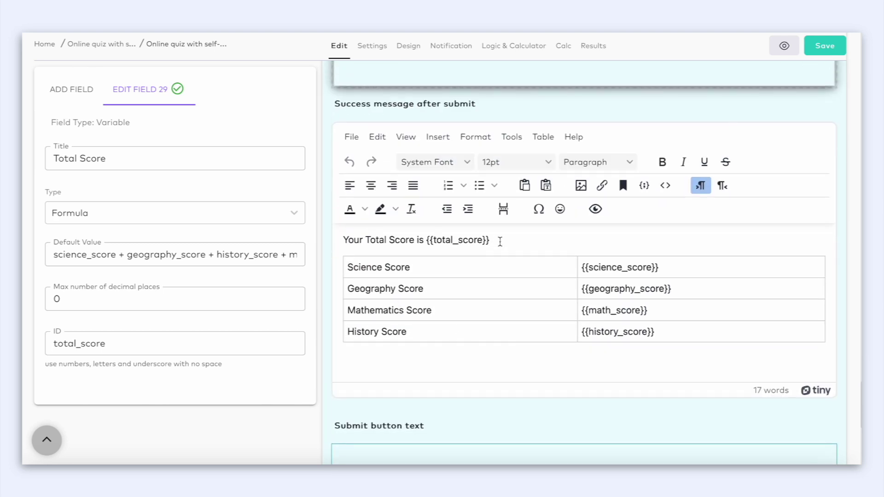
drag(490, 241, 423, 243)
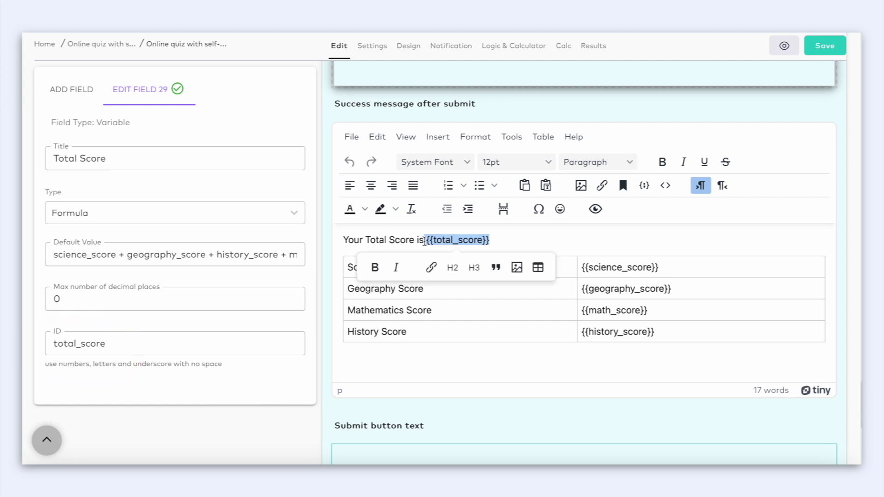
click(517, 240)
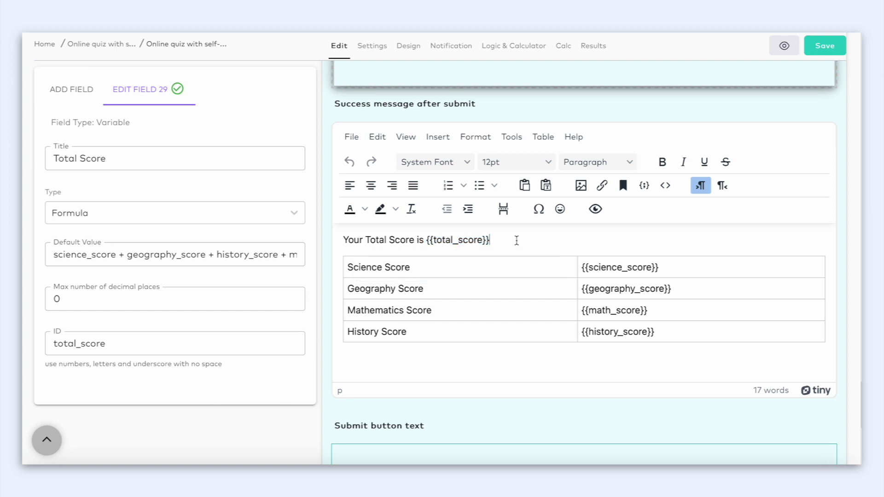
drag(670, 265, 579, 266)
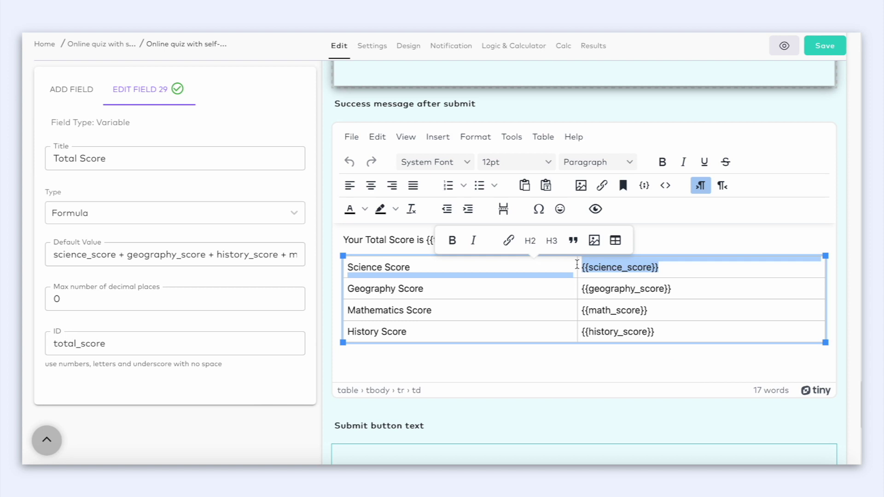
click(686, 291)
drag(685, 291, 430, 292)
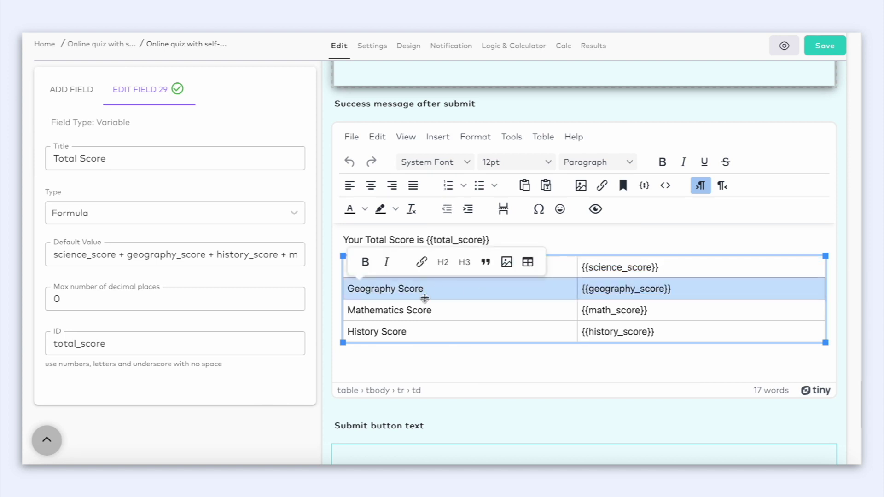
click(480, 362)
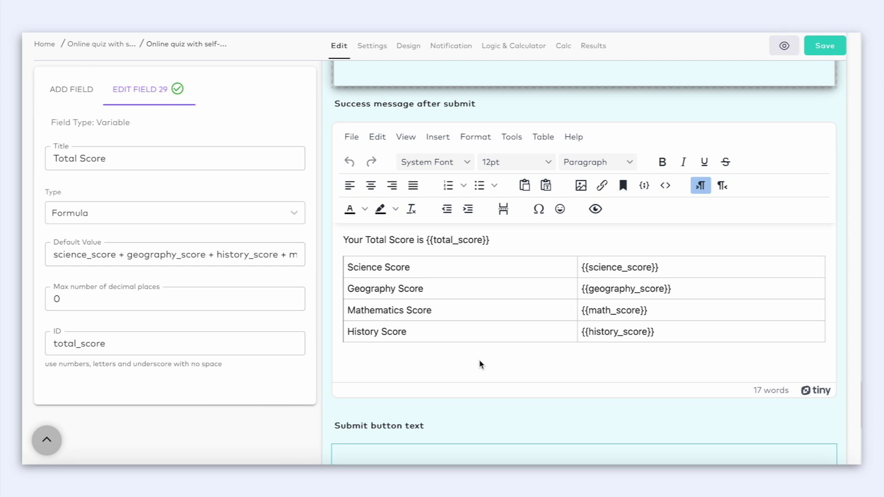
- Open the settings of the "pass" success page below the submit button text
scroll(480, 364, down, 8)
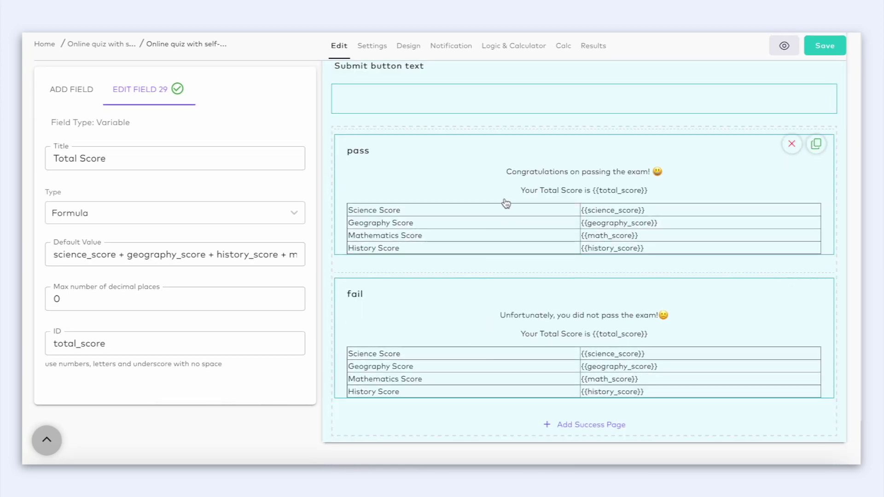
click(501, 193)
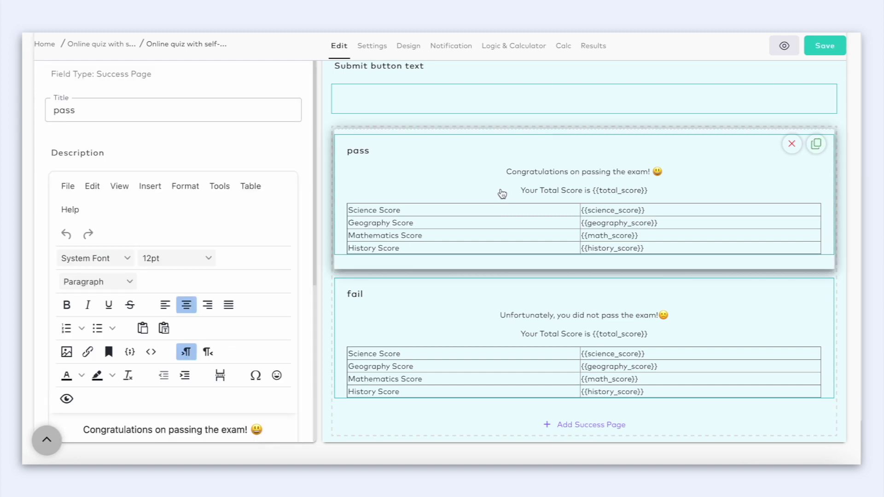
- Examine the description messages and score tables of the "pass" and "fail" success pages
scroll(245, 330, down, 5)
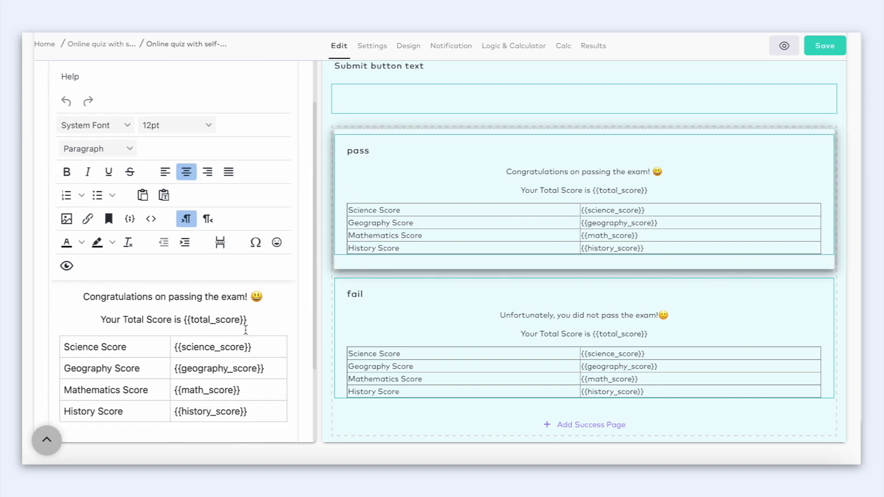
click(378, 328)
scroll(231, 314, down, 3)
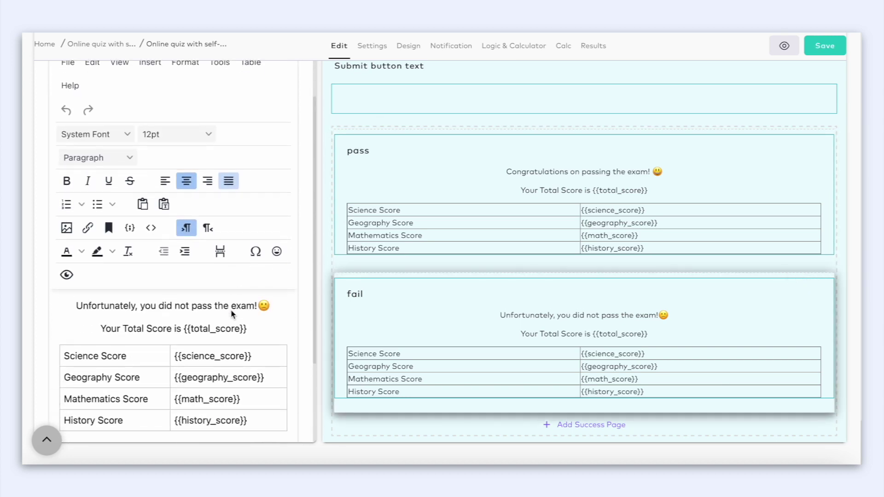
scroll(233, 314, down, 2)
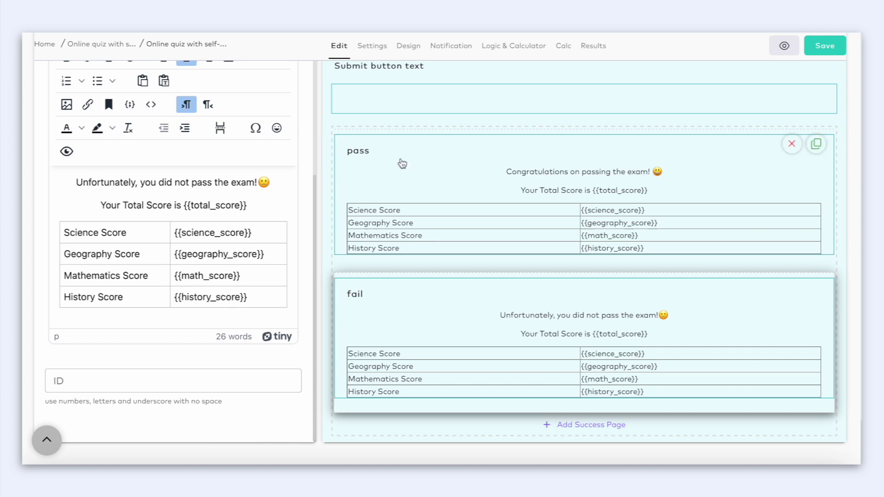
- Open the form's advanced logic and find the conditions that route respondents to a success page by score
click(525, 46)
click(205, 134)
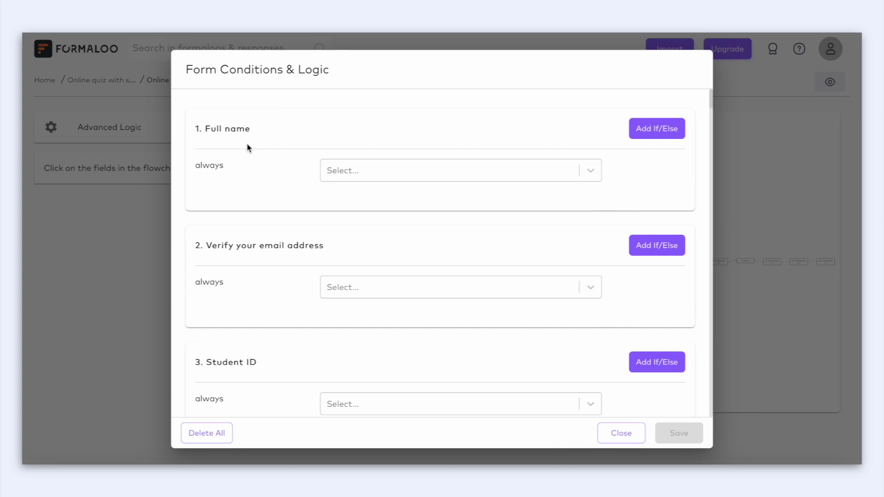
scroll(387, 296, down, 7)
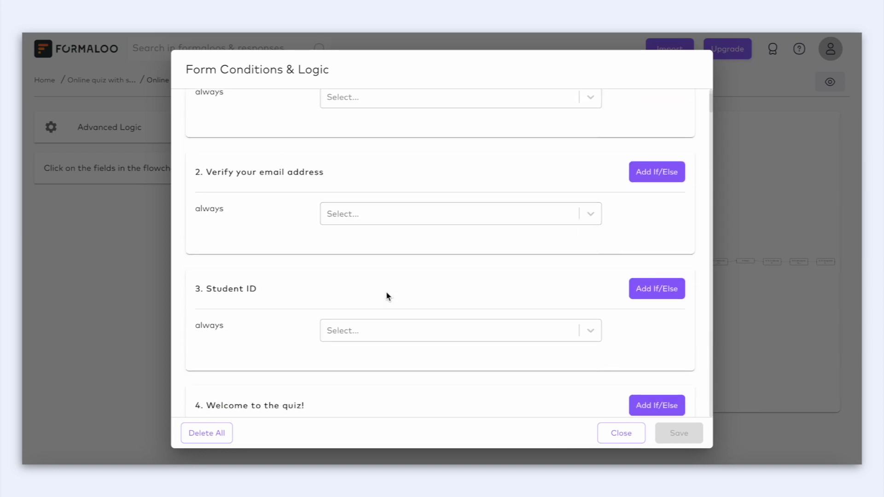
scroll(386, 296, down, 15)
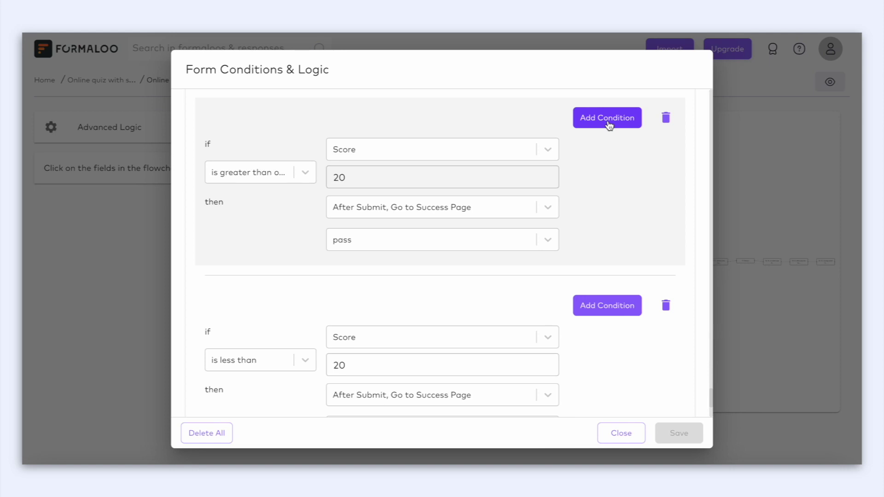
- Set the condition for a score of 20 or more to After Submit, Go to Success Page with the "pass" page
click(547, 206)
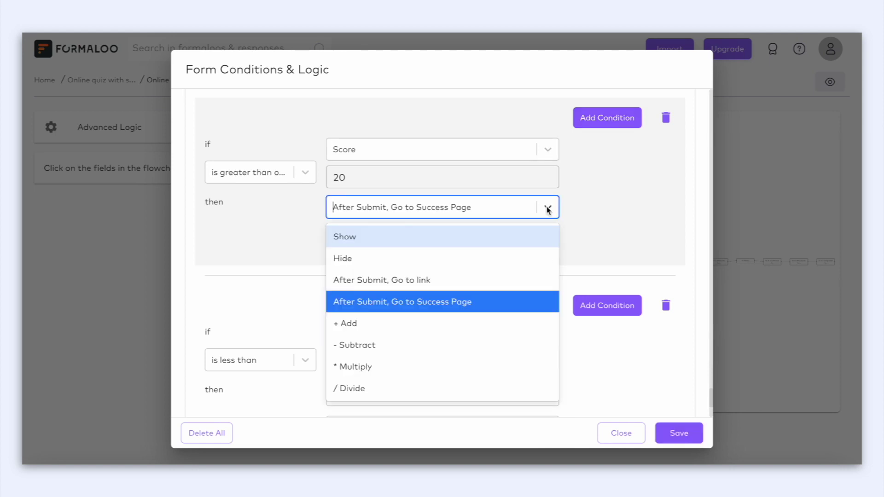
click(536, 308)
click(546, 242)
click(528, 264)
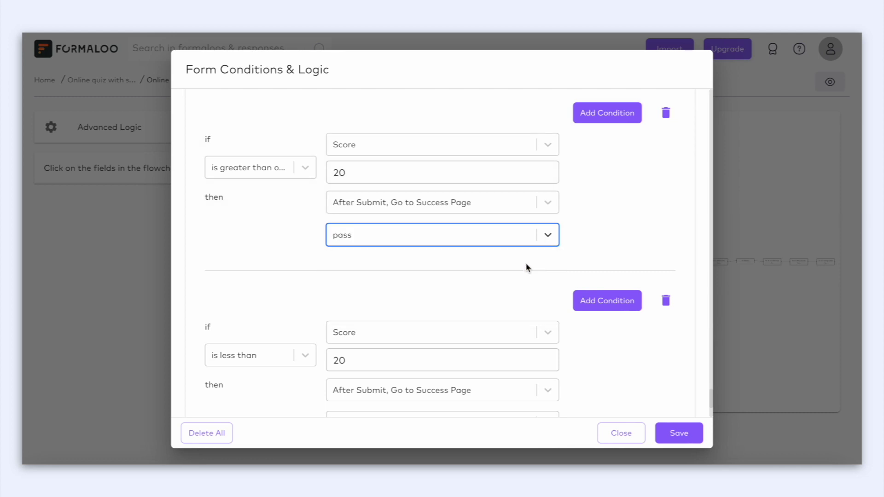
scroll(528, 268, down, 1)
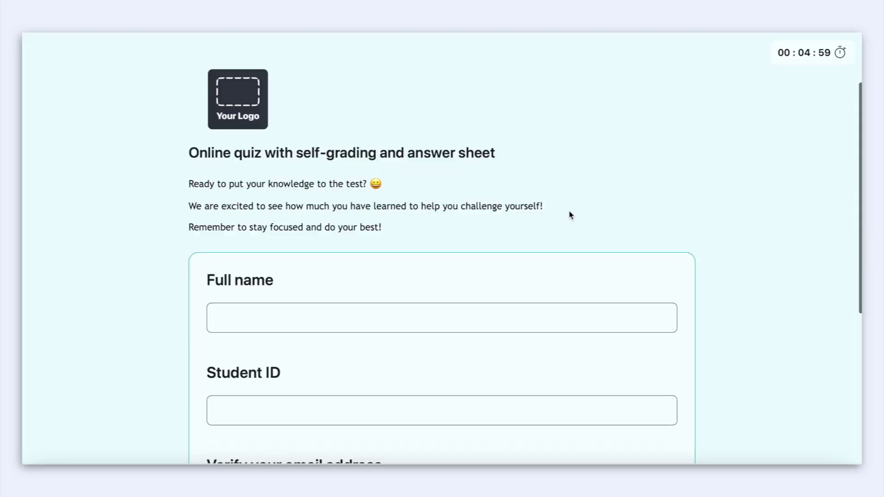
- Pass the quiz's intro page and complete the science section, answering The Moon for question 1 and Protein for question 2
scroll(568, 213, down, 6)
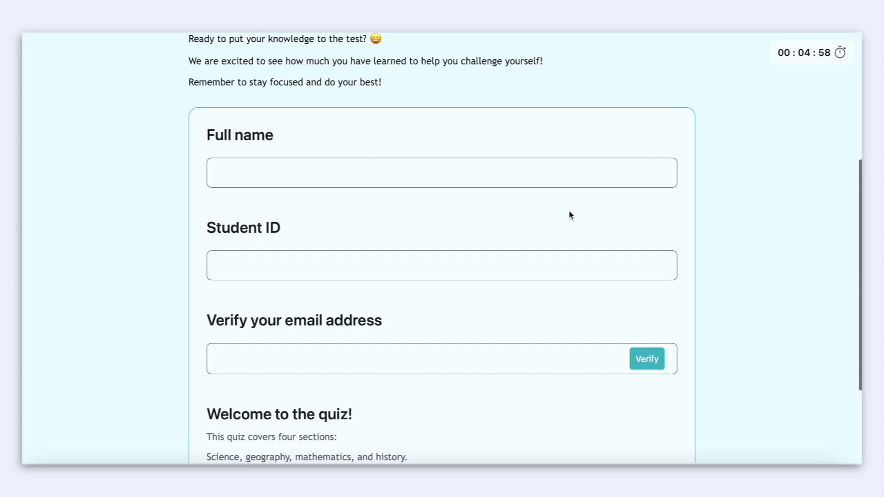
click(244, 423)
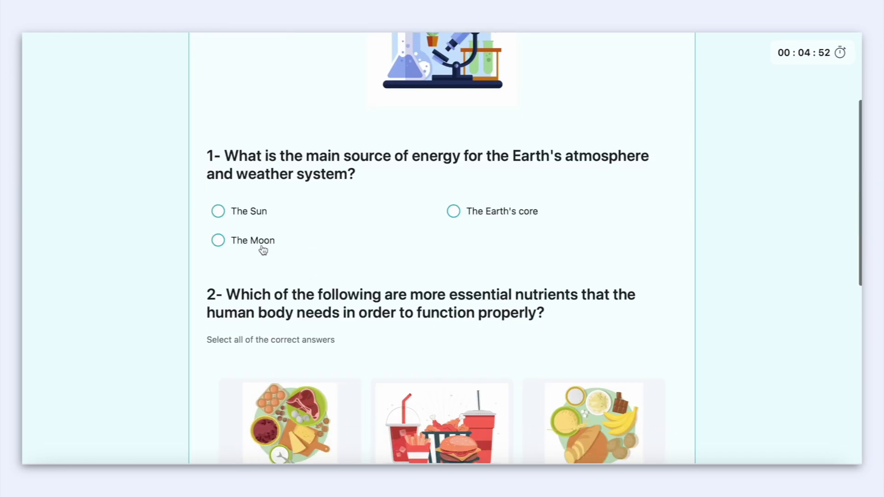
click(259, 245)
scroll(259, 245, down, 5)
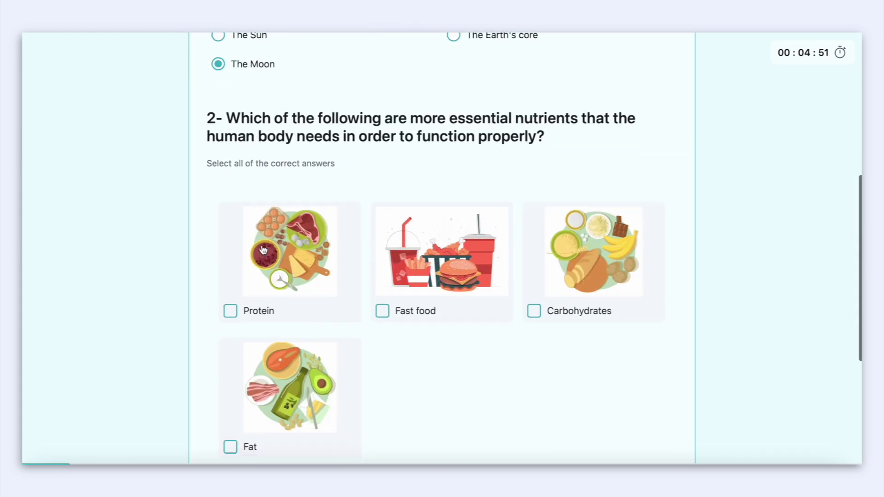
click(259, 245)
scroll(251, 299, down, 4)
click(237, 449)
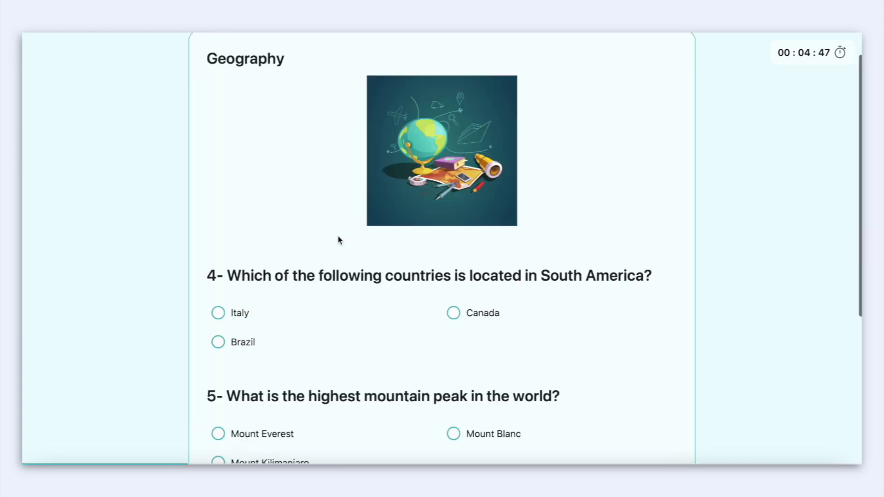
- Answer the geography section's questions and continue to the mathematics section
click(239, 312)
scroll(239, 312, down, 3)
click(241, 318)
scroll(252, 314, down, 2)
click(251, 312)
click(235, 412)
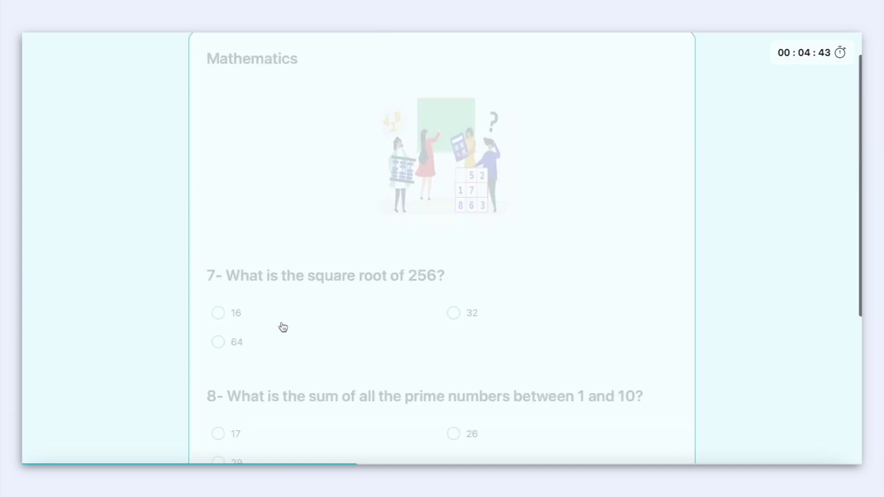
- Answer the mathematics questions with 64, 29 and 9, and continue to the history section
scroll(258, 306, down, 2)
click(239, 271)
scroll(239, 276, down, 2)
click(231, 302)
scroll(231, 306, down, 2)
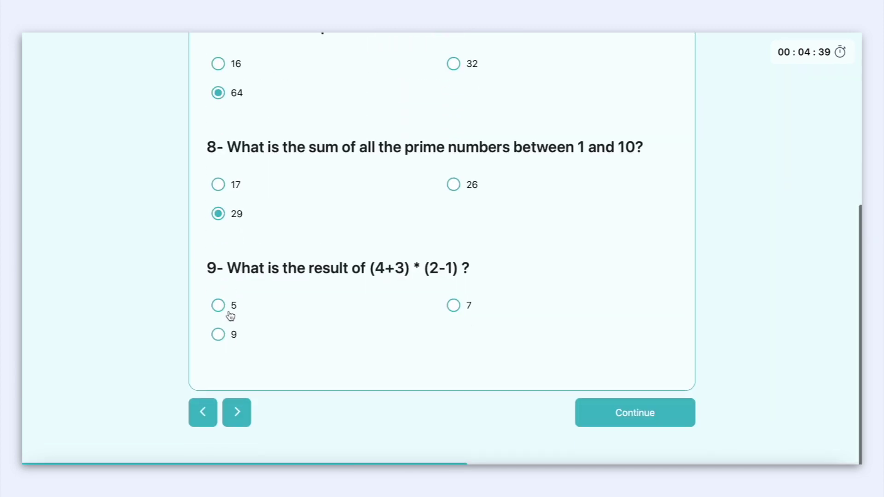
click(233, 333)
click(237, 413)
- Answer the history questions with 1803, Vladimir Putin and 20th-21st centuries, and submit the quiz
scroll(251, 312, down, 1)
click(249, 310)
scroll(247, 312, down, 3)
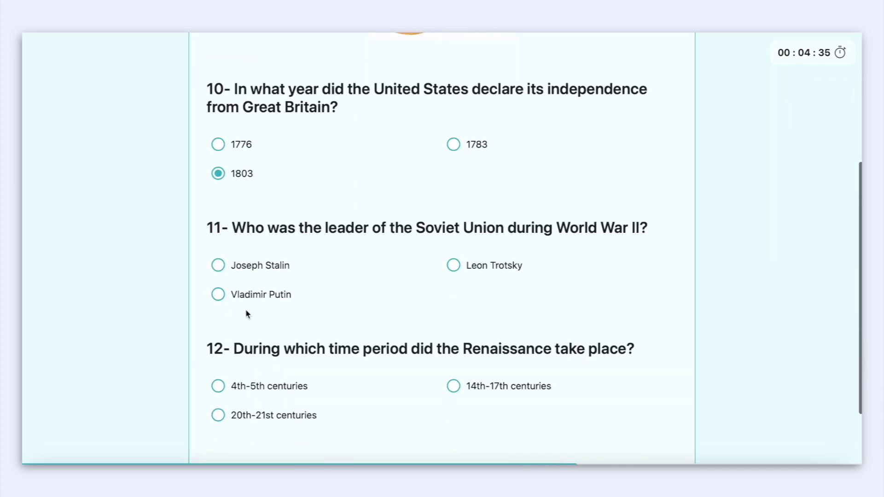
click(245, 298)
scroll(249, 297, down, 2)
click(249, 325)
click(632, 419)
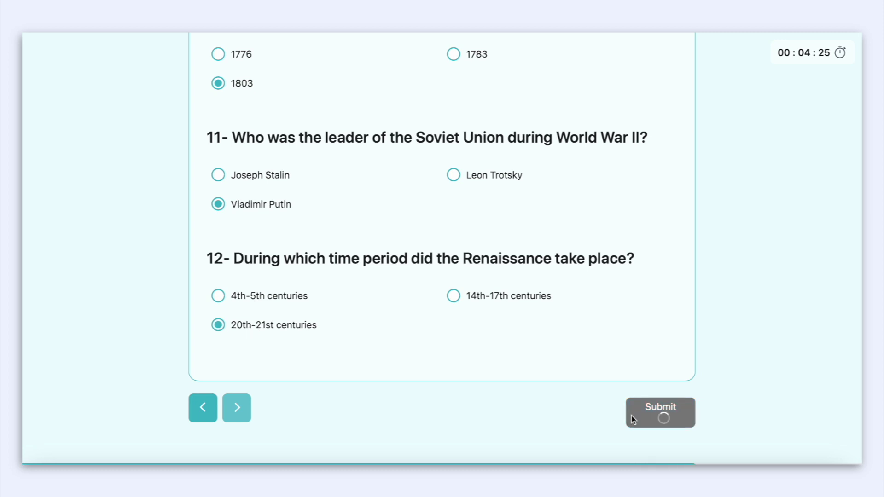